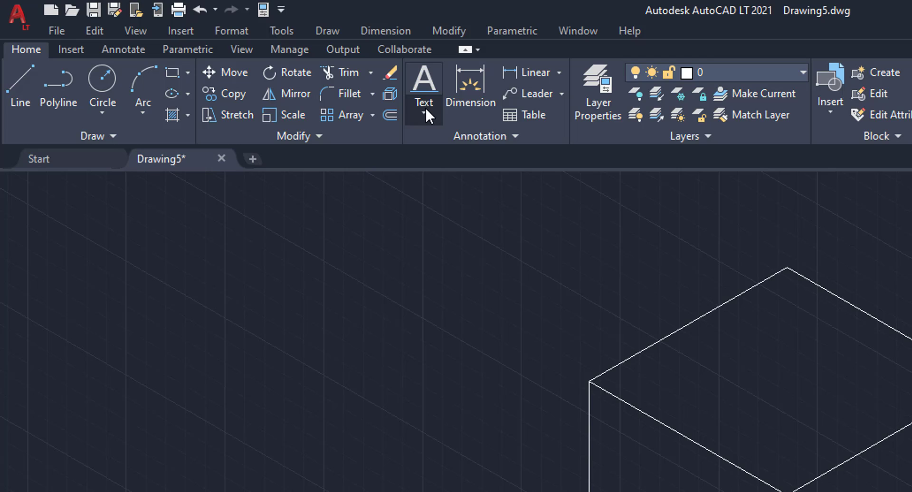
# Step: Try a single-line text at 0° rotation with test text, then cancel it
pyautogui.click(426, 110)
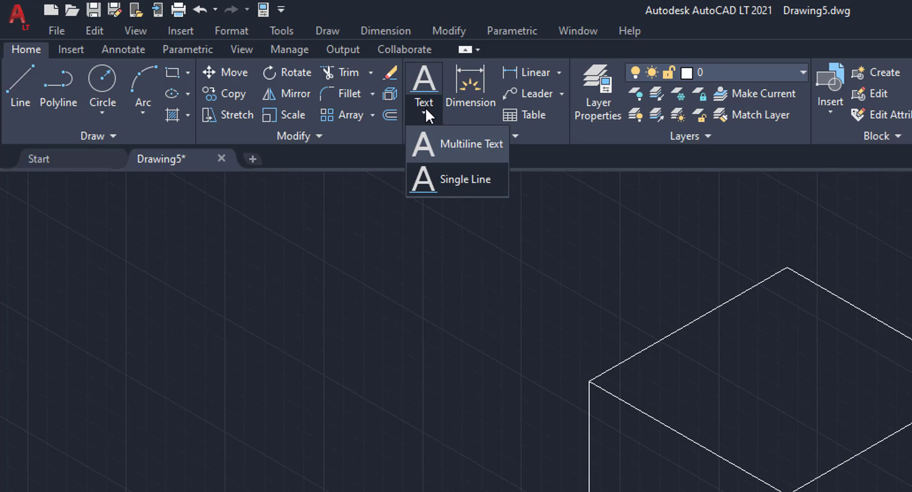
pyautogui.click(460, 180)
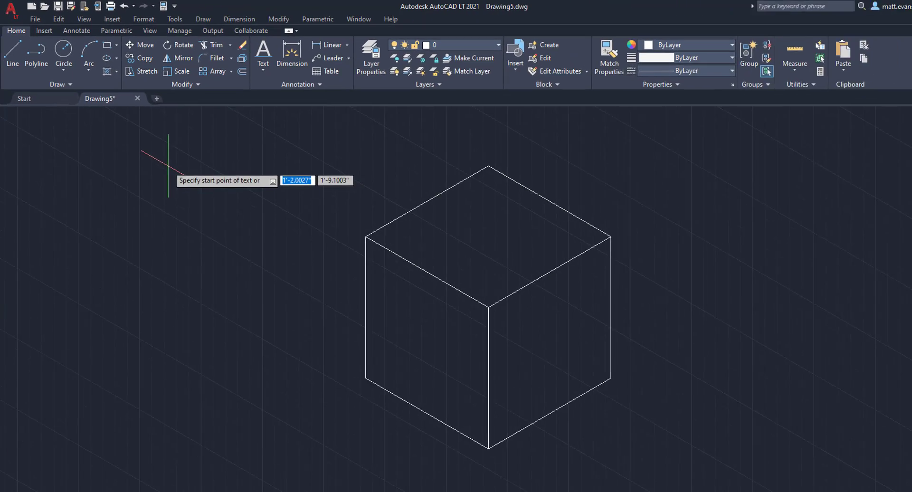
pyautogui.click(166, 161)
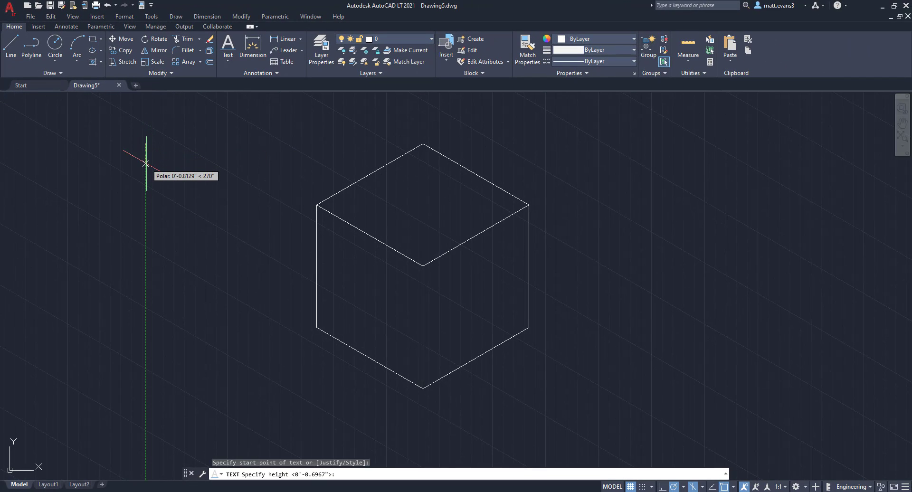
pyautogui.press('Return')
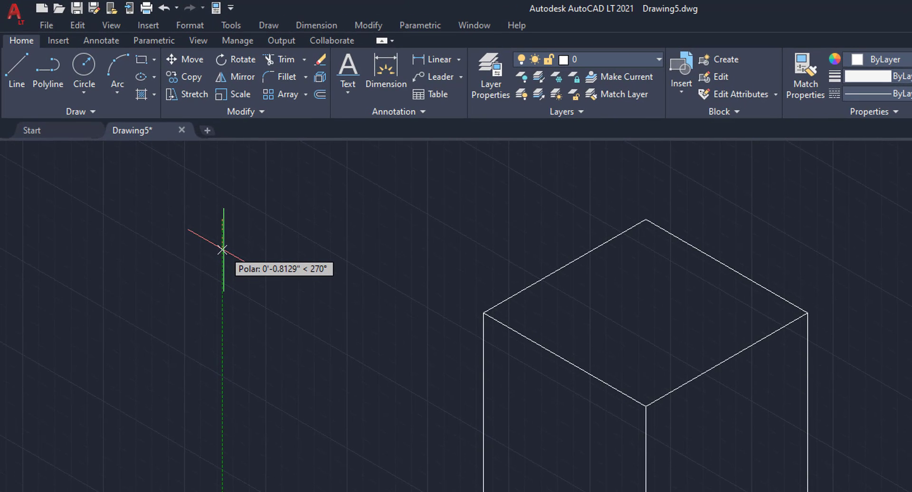
pyautogui.write('0')
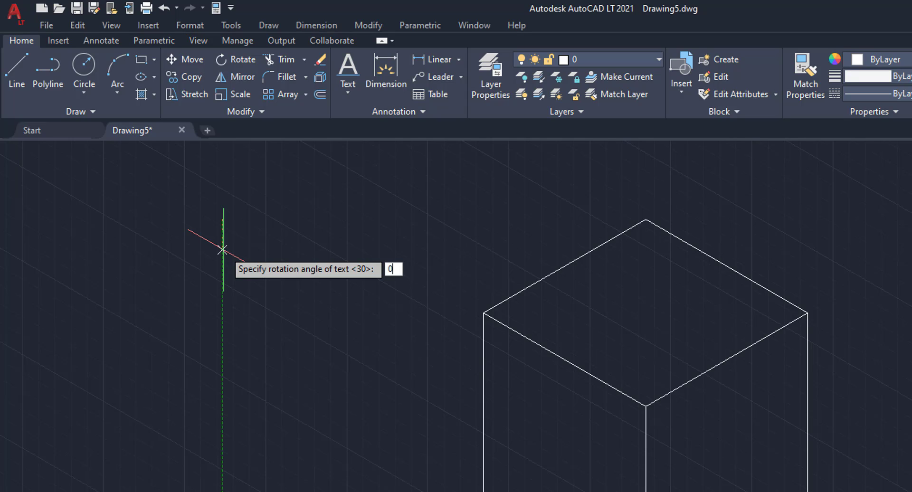
pyautogui.press('Return')
pyautogui.write('asdf')
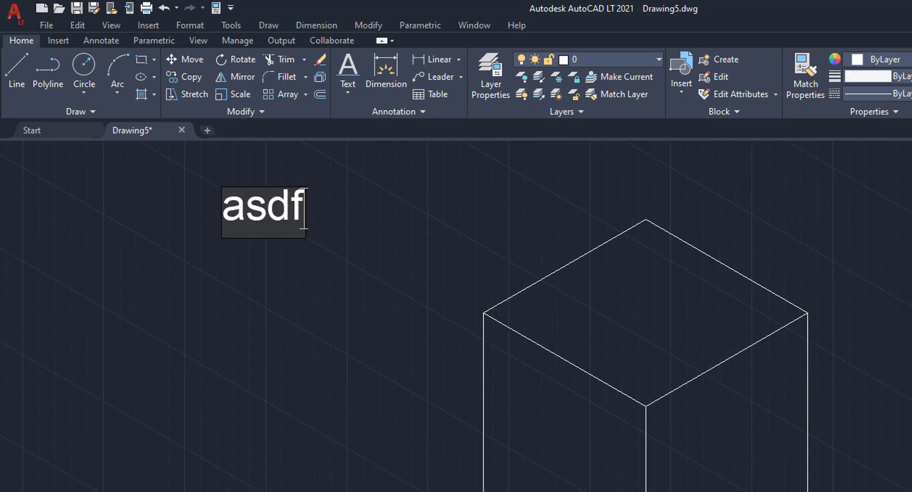
pyautogui.write('asd')
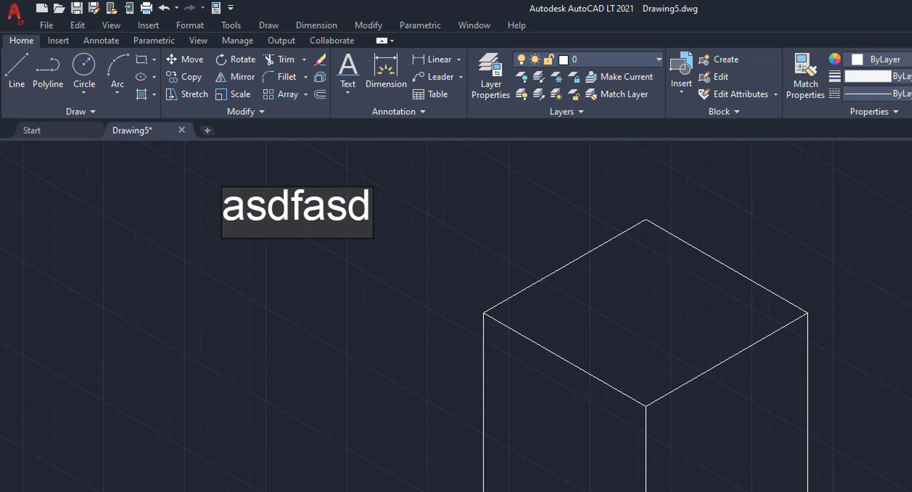
pyautogui.press('BackSpace')
pyautogui.press('BackSpace')
pyautogui.press('BackSpace')
pyautogui.press('BackSpace')
pyautogui.press('BackSpace')
pyautogui.press('BackSpace')
pyautogui.press('BackSpace')
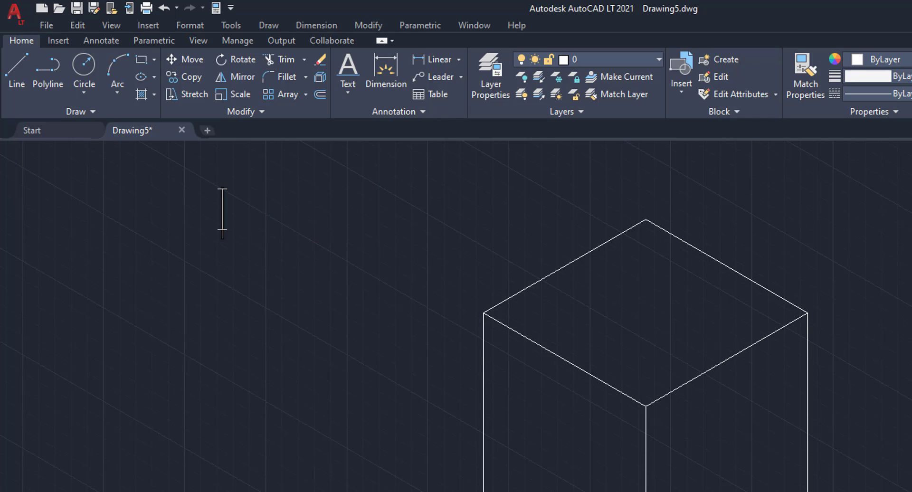
pyautogui.press('Escape')
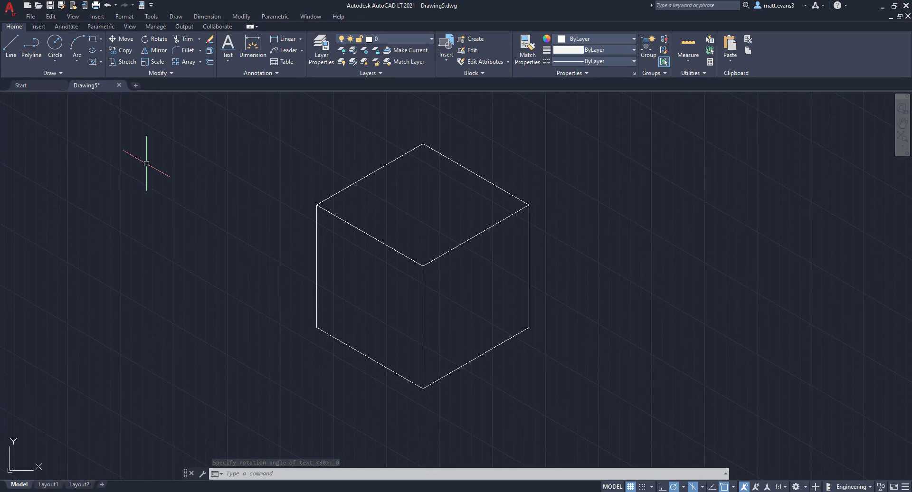
# Step: Place single-line text 'RIGHT' on the cube's right face at default height, rotated 30°
pyautogui.click(231, 63)
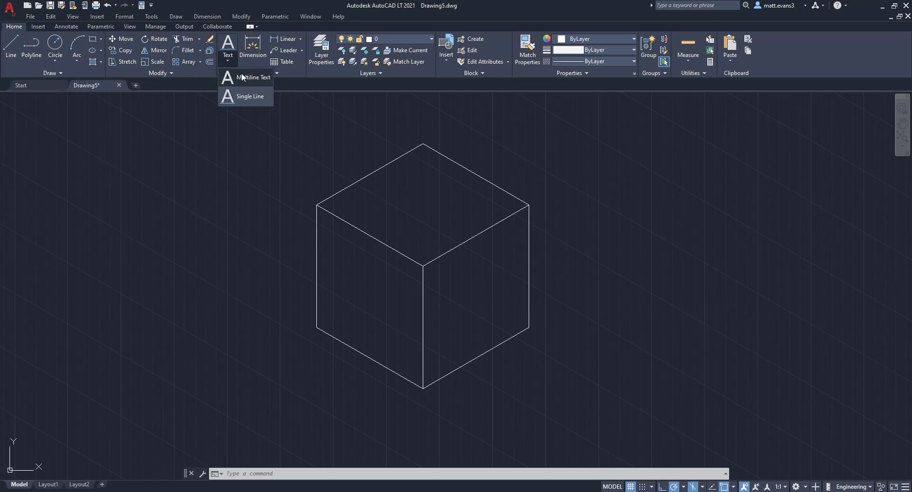
pyautogui.click(249, 99)
pyautogui.click(441, 309)
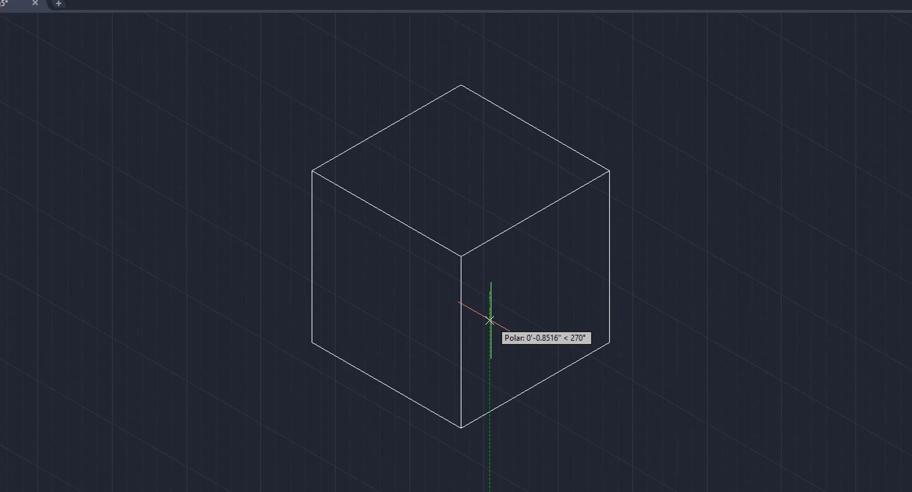
pyautogui.press('Return')
pyautogui.write('30')
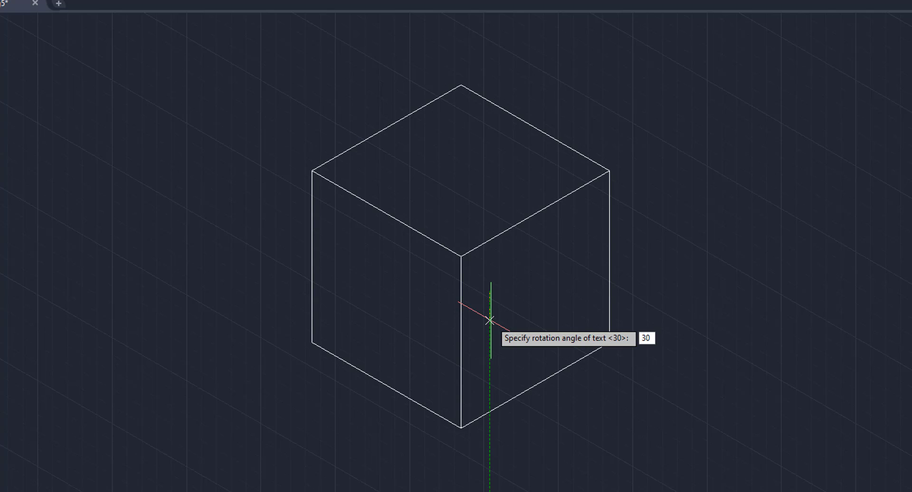
pyautogui.press('Return')
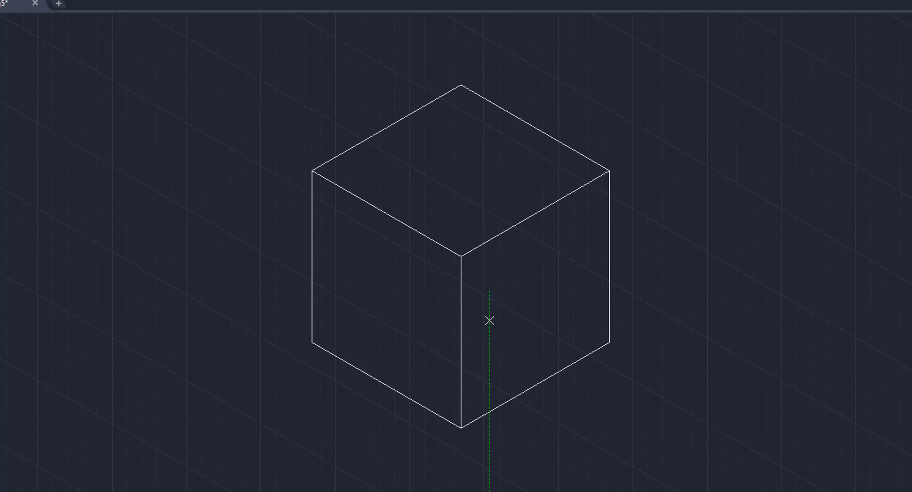
pyautogui.write('RIGHT')
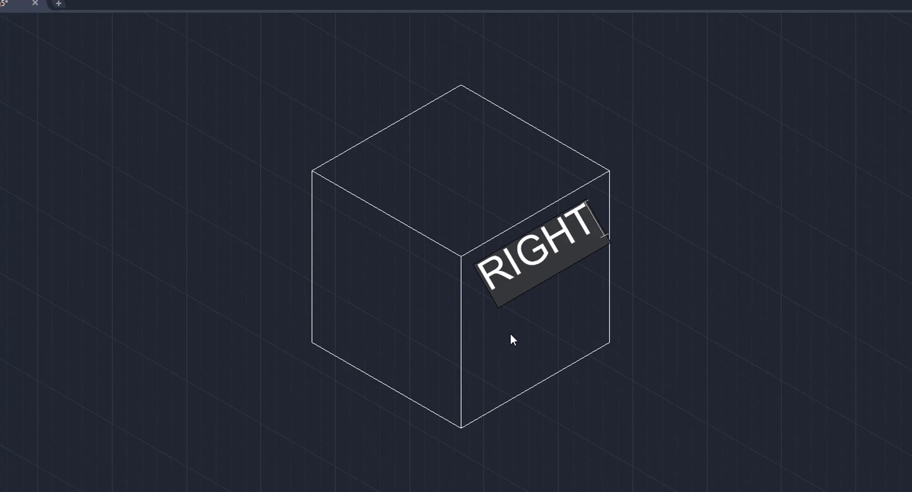
pyautogui.press('Return')
pyautogui.press('Return')
# Step: Move the RIGHT label down to the middle of the right face and reselect it
pyautogui.click(523, 267)
pyautogui.rightClick(526, 265)
pyautogui.click(563, 42)
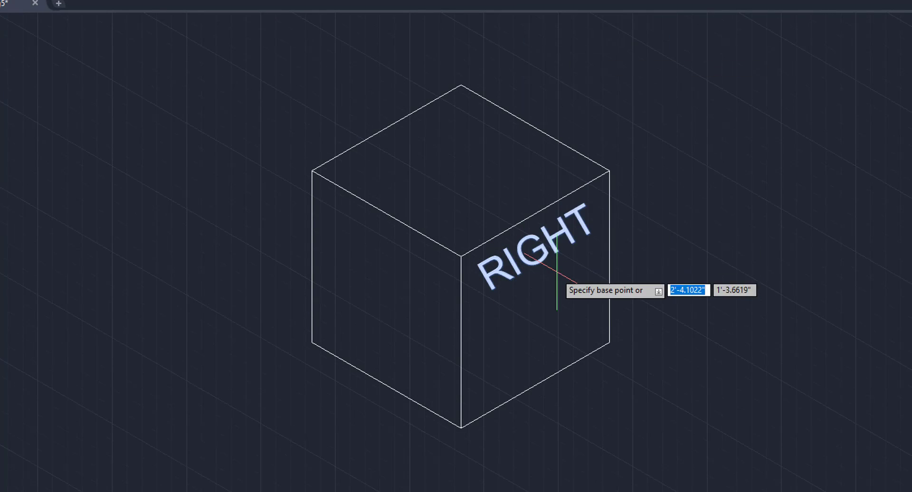
pyautogui.click(551, 266)
pyautogui.click(552, 316)
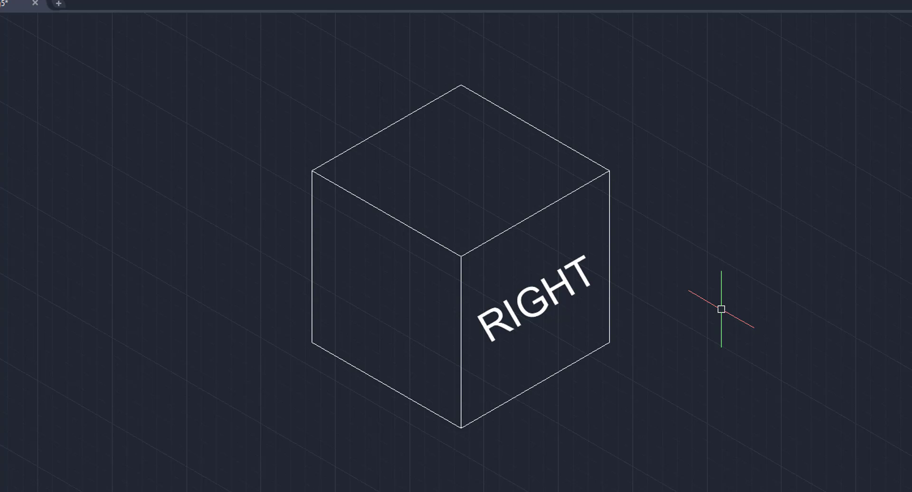
pyautogui.click(538, 301)
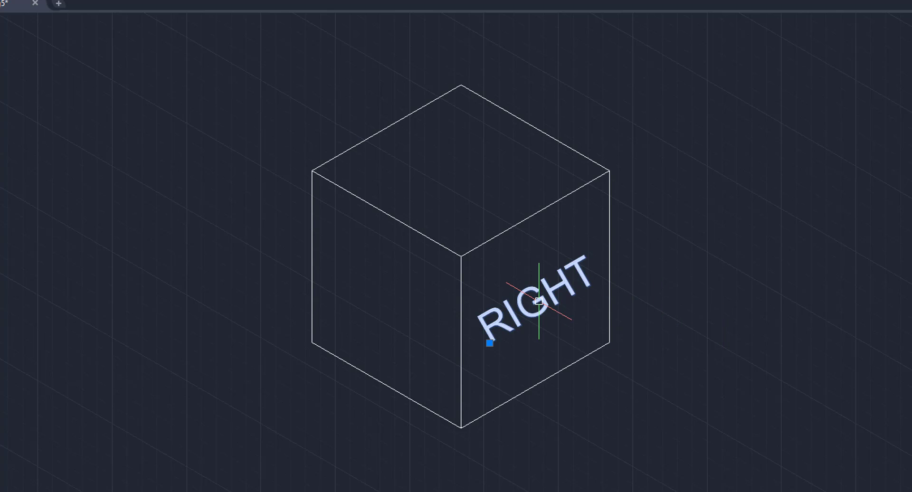
# Step: Give the RIGHT label a 30° obliquing angle in Properties, then deselect it
pyautogui.rightClick(539, 301)
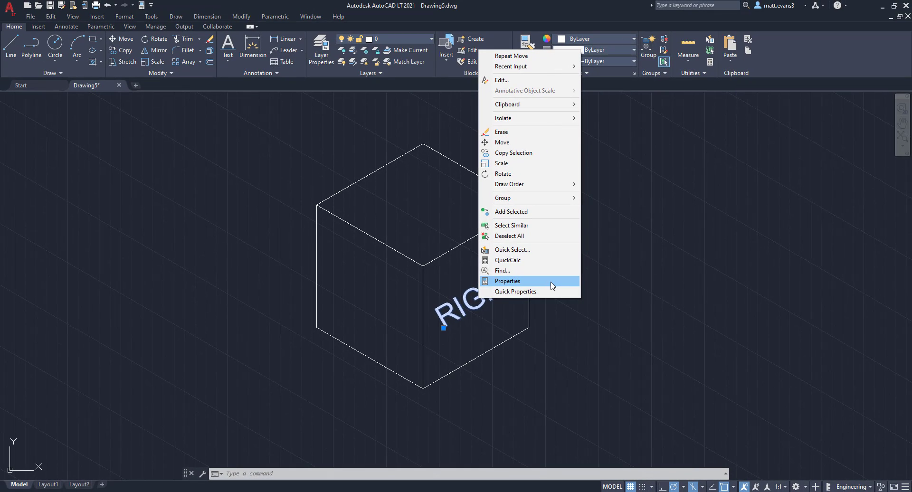
pyautogui.click(553, 284)
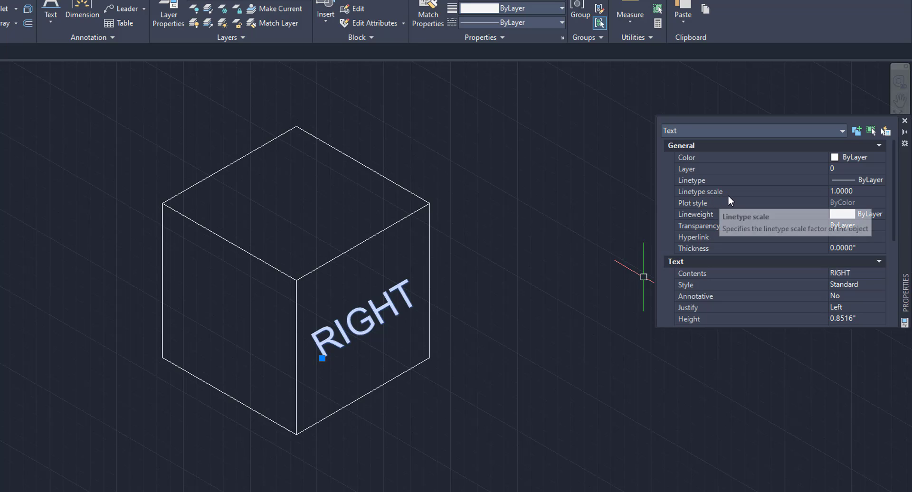
pyautogui.scroll(-3, 729, 196)
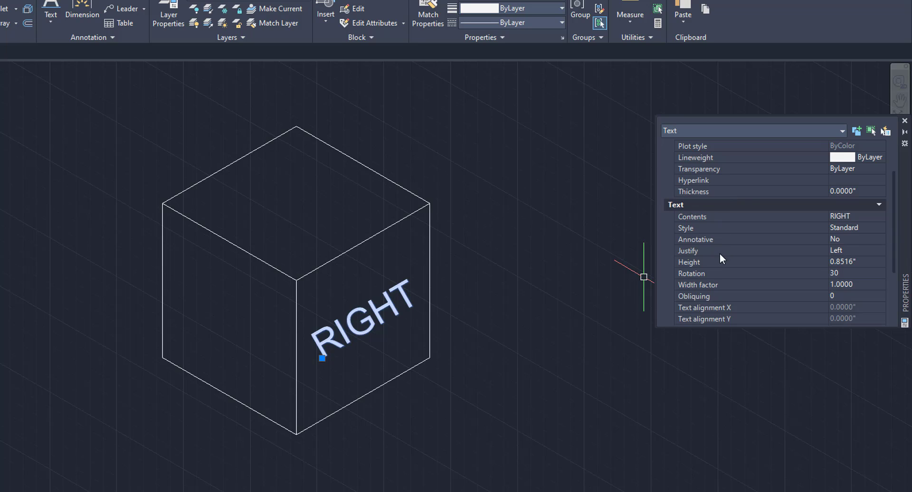
pyautogui.click(840, 296)
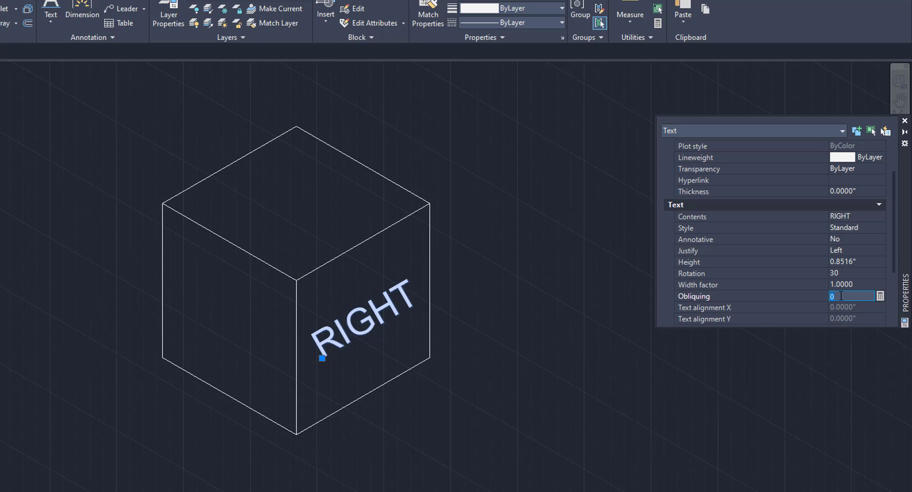
pyautogui.write('30')
pyautogui.press('Tab')
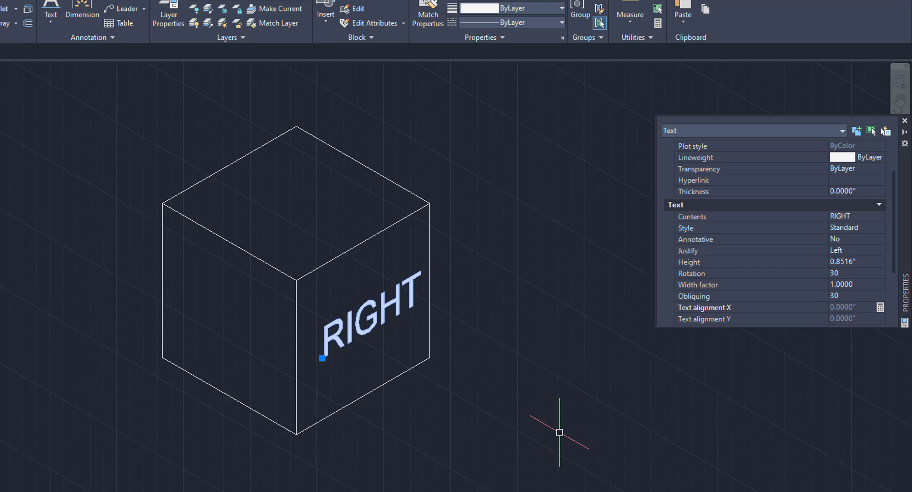
pyautogui.press('Escape')
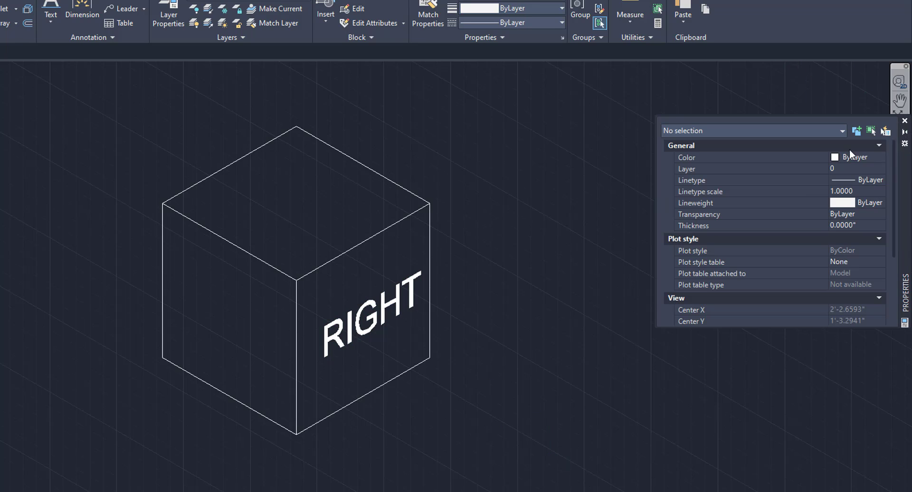
pyautogui.click(905, 121)
# Step: Nudge the slanted RIGHT label slightly to centre it on the right face
pyautogui.click(383, 310)
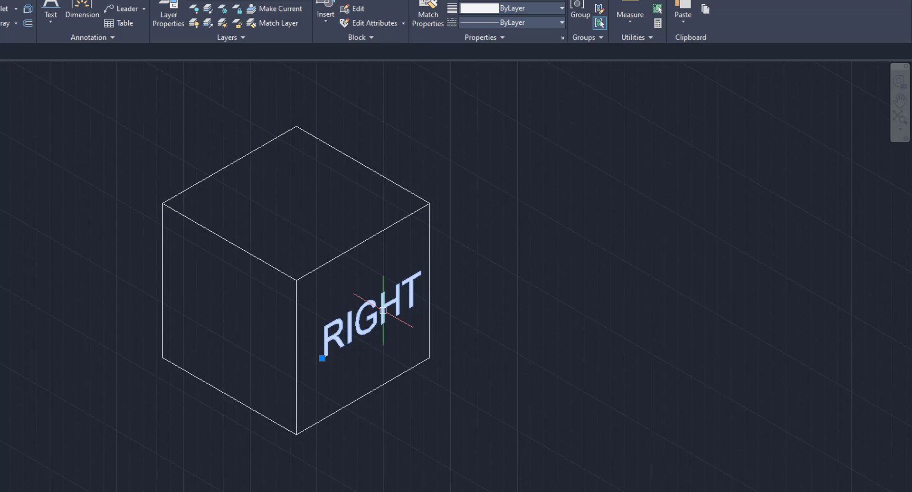
pyautogui.rightClick(383, 310)
pyautogui.click(404, 115)
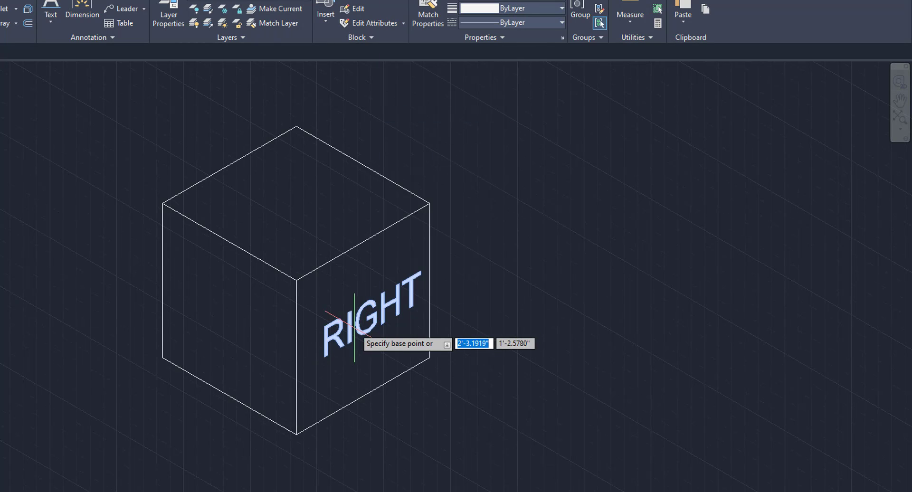
pyautogui.click(354, 328)
pyautogui.click(366, 332)
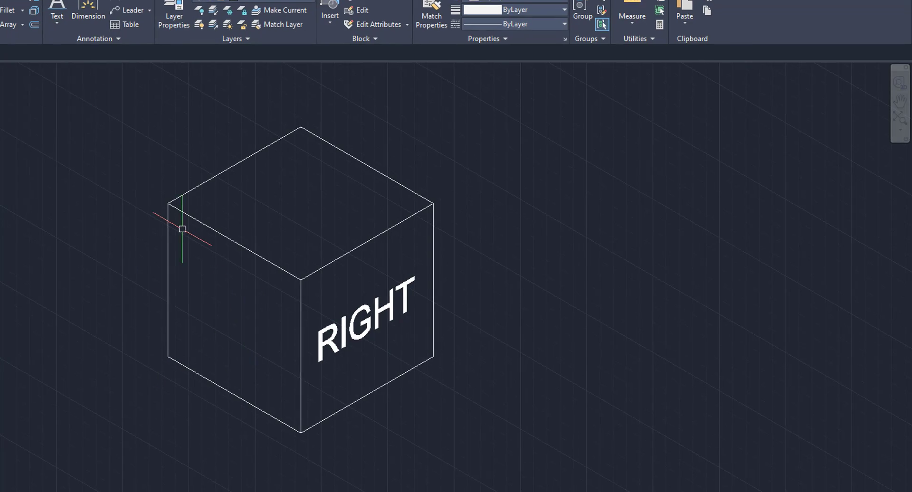
# Step: Place single-line text 'LEFT' on the cube's left face at default height, rotated -30°
pyautogui.click(229, 57)
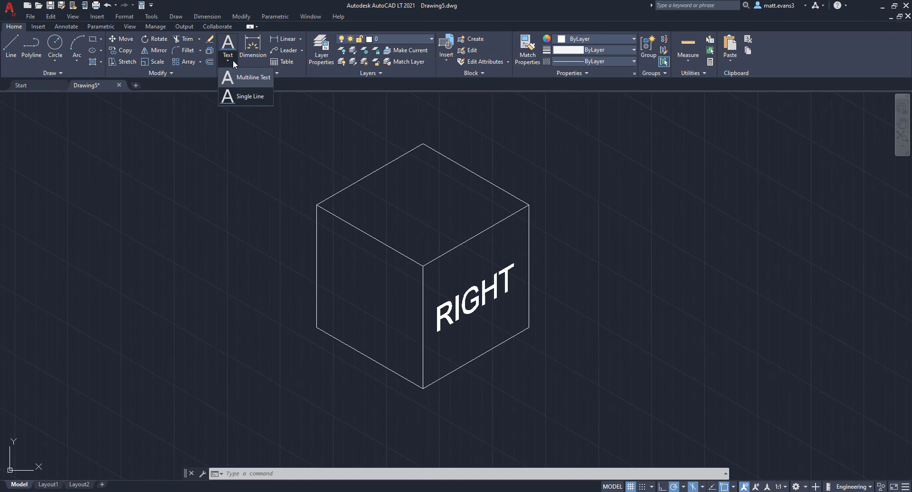
pyautogui.click(247, 99)
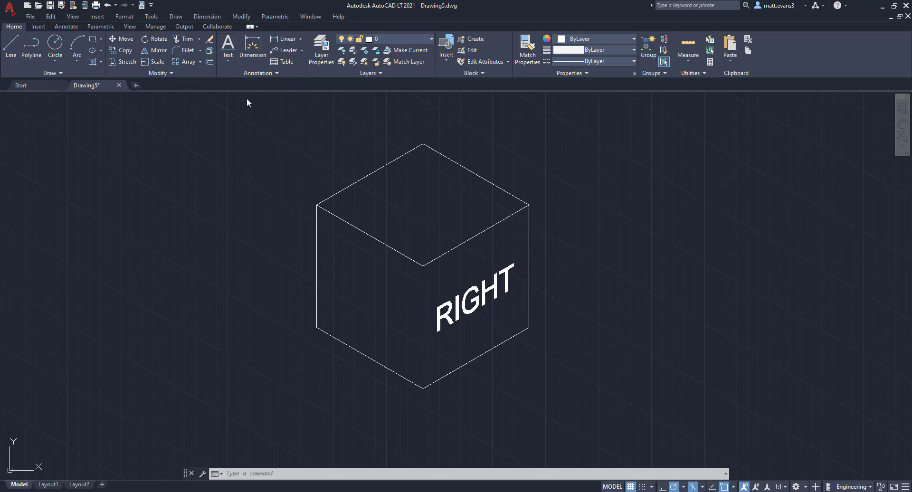
pyautogui.click(334, 261)
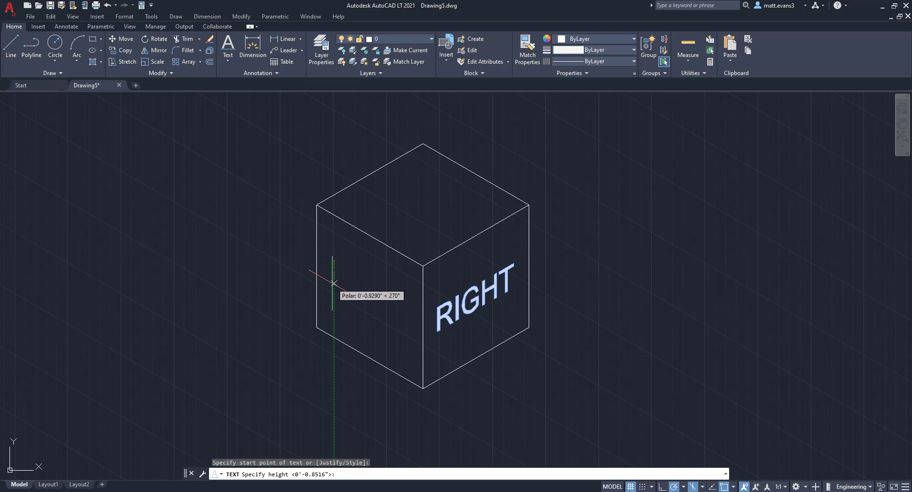
pyautogui.click(334, 284)
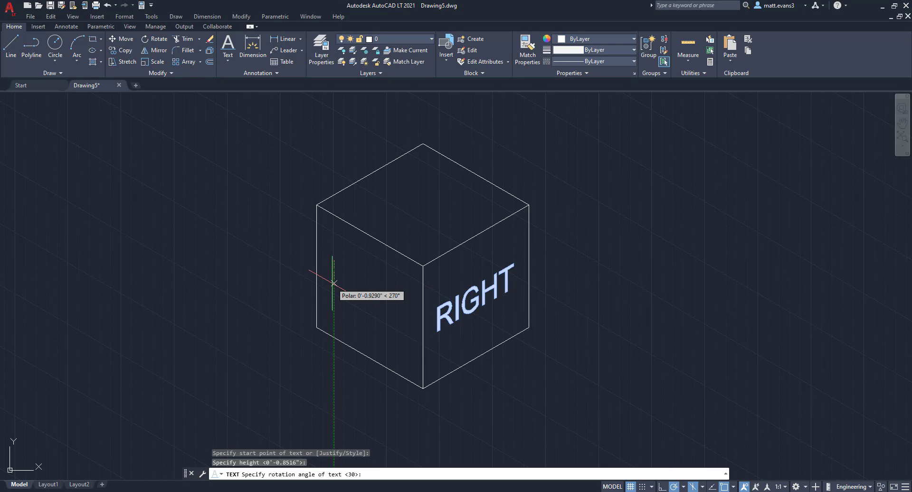
pyautogui.write('-30')
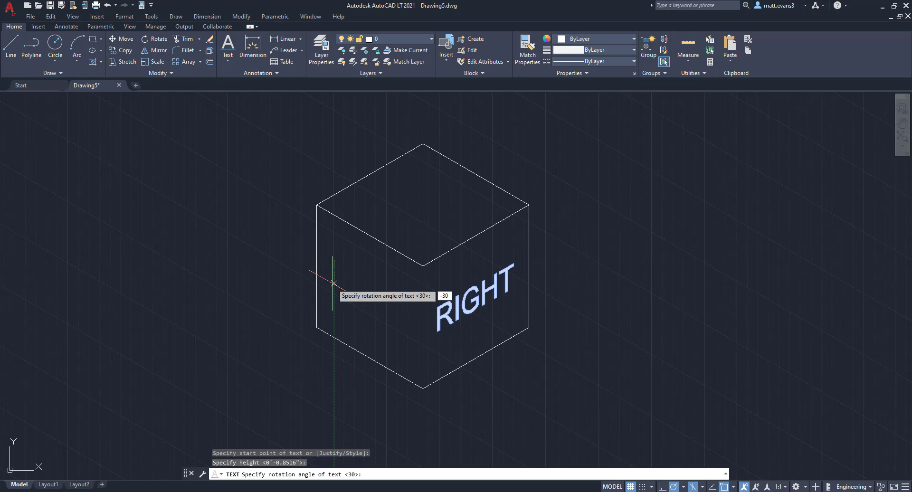
pyautogui.press('Return')
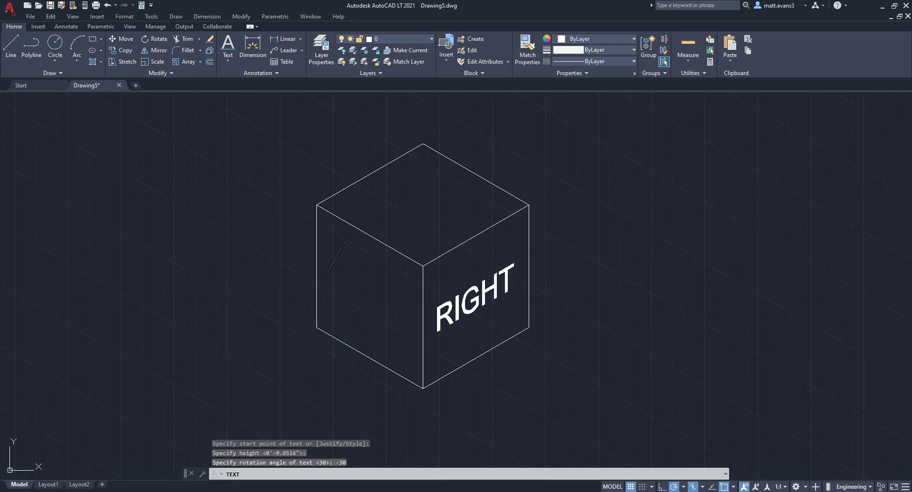
pyautogui.write('LEFT')
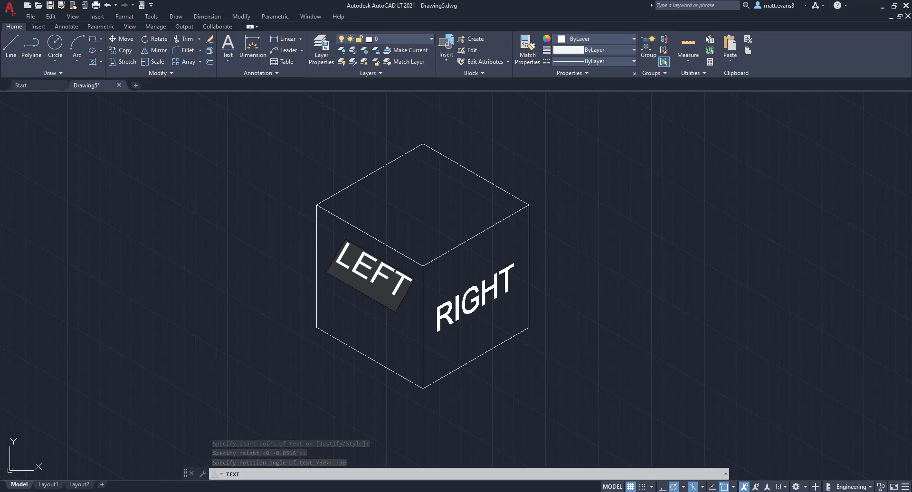
pyautogui.press('Return')
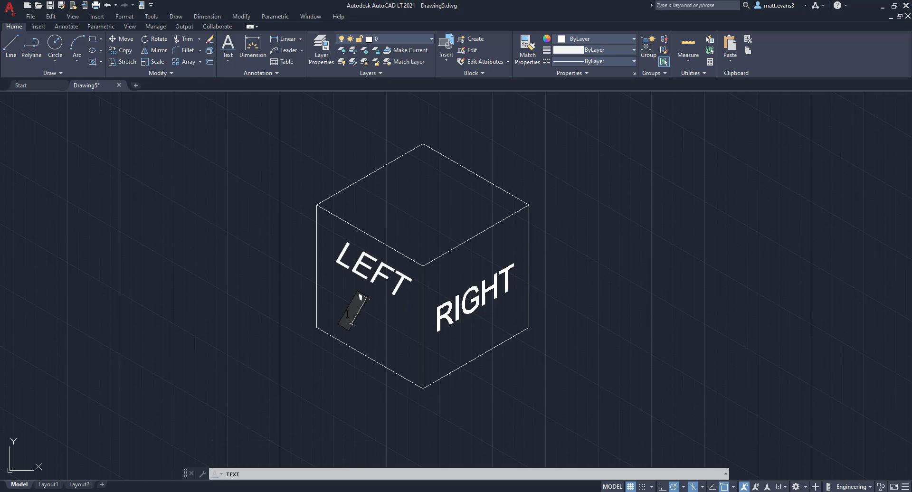
pyautogui.press('Return')
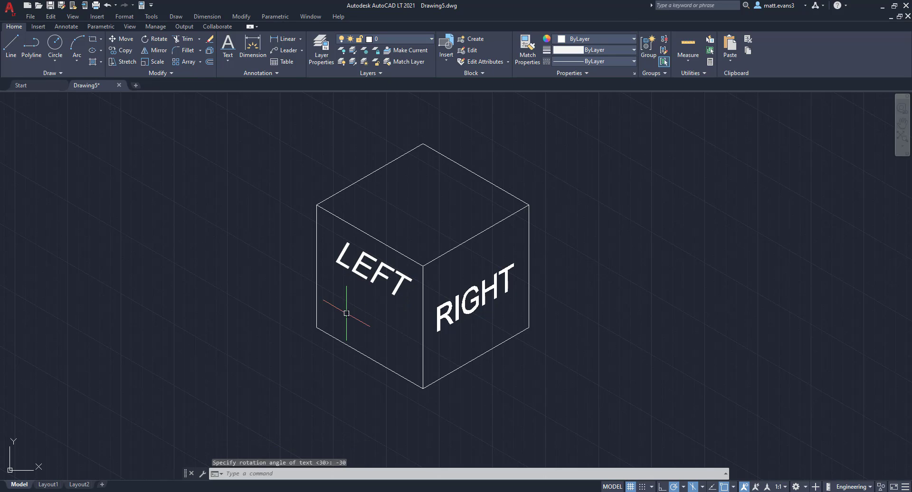
# Step: Move the LEFT label slightly lower on the left face and reselect it
pyautogui.click(377, 277)
pyautogui.rightClick(377, 278)
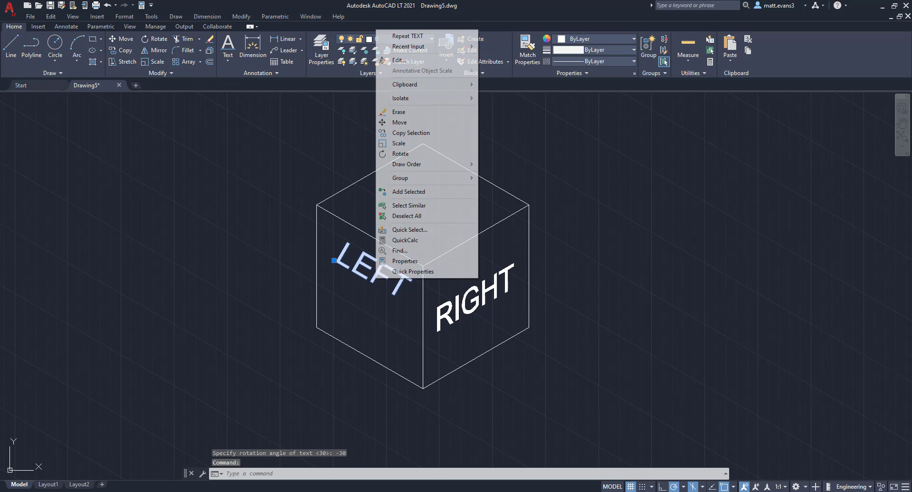
pyautogui.click(400, 122)
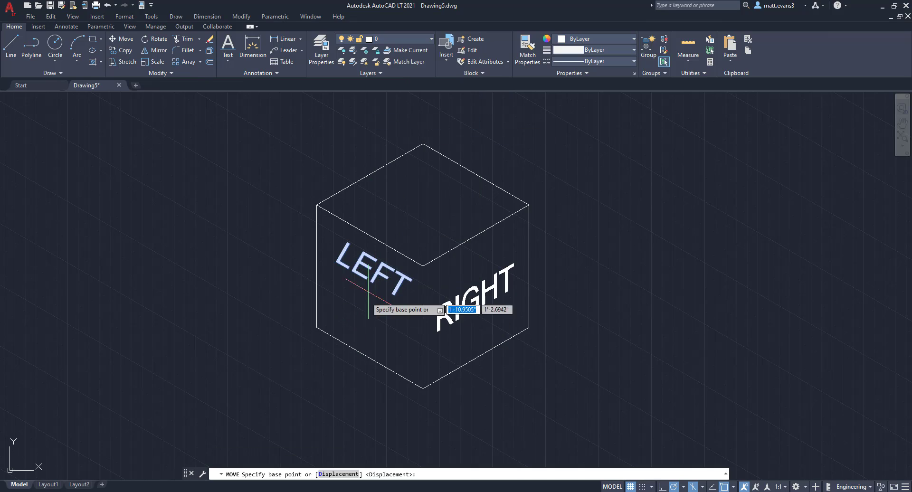
pyautogui.click(372, 277)
pyautogui.click(373, 304)
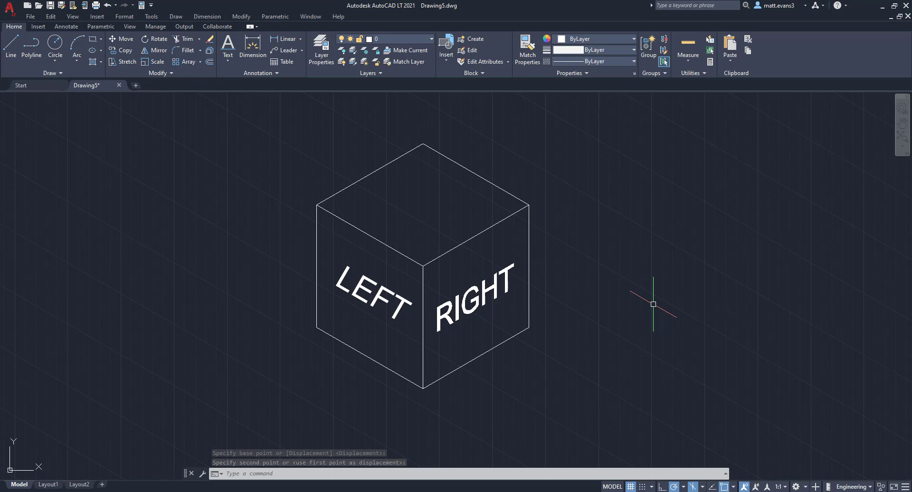
pyautogui.click(385, 296)
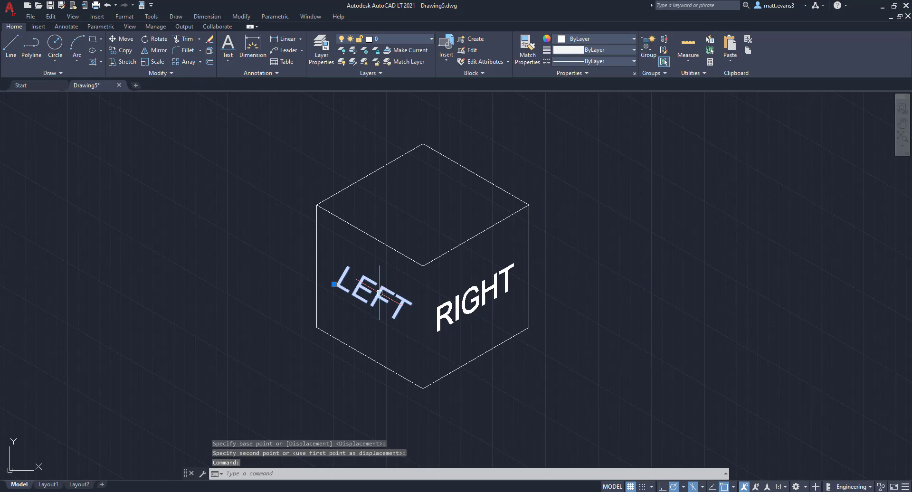
# Step: Set the LEFT label's obliquing angle to -30 in Properties, then deselect it
pyautogui.rightClick(382, 295)
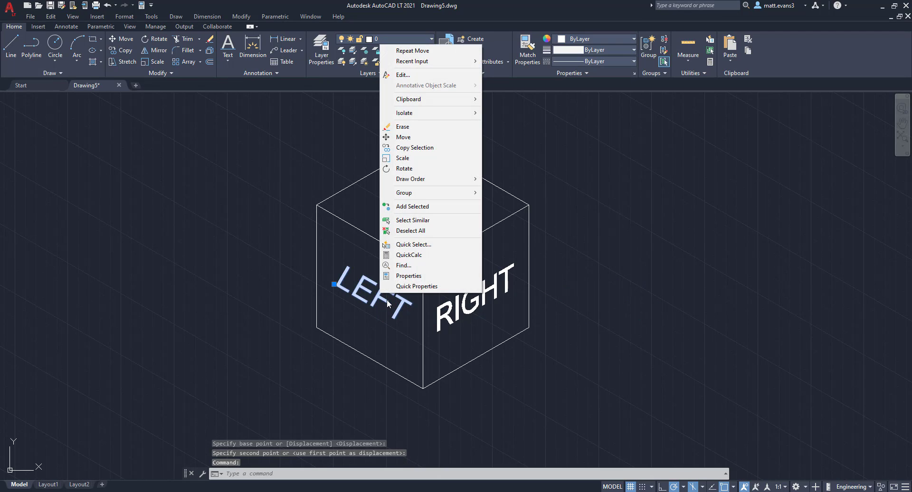
pyautogui.click(405, 280)
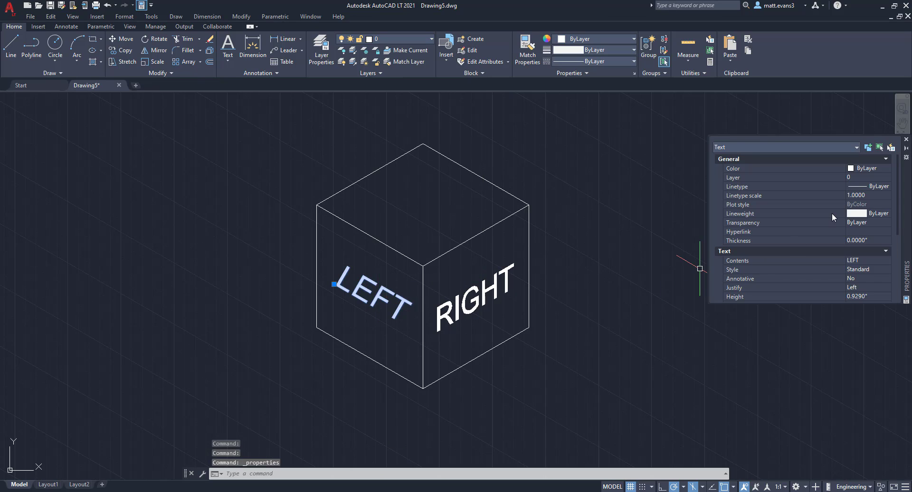
pyautogui.scroll(-3, 833, 213)
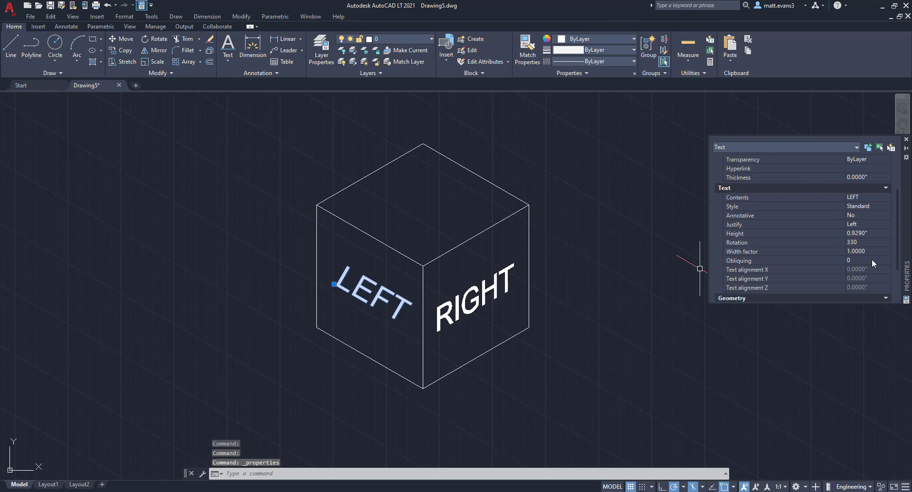
pyautogui.click(853, 261)
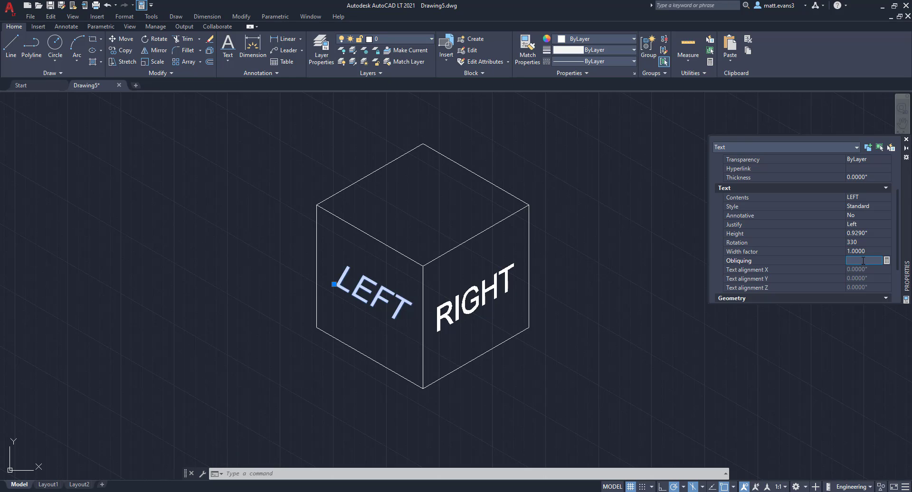
pyautogui.write('-30')
pyautogui.press('Return')
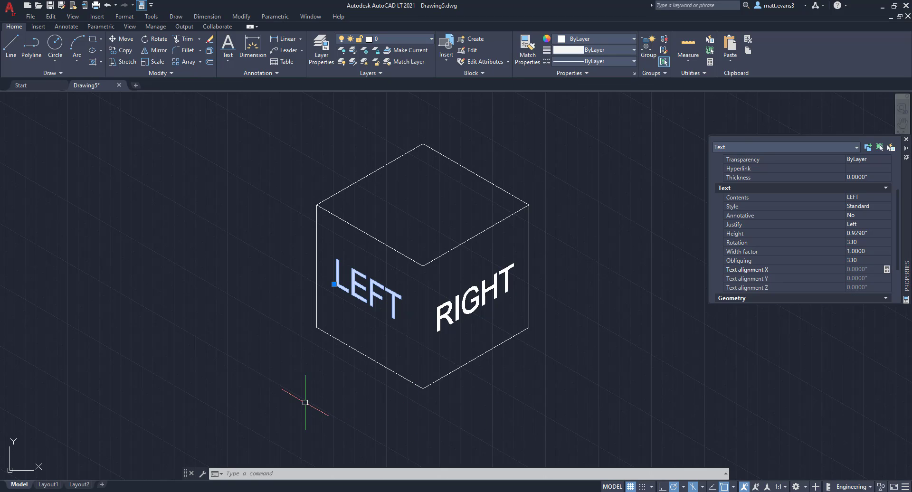
pyautogui.press('Escape')
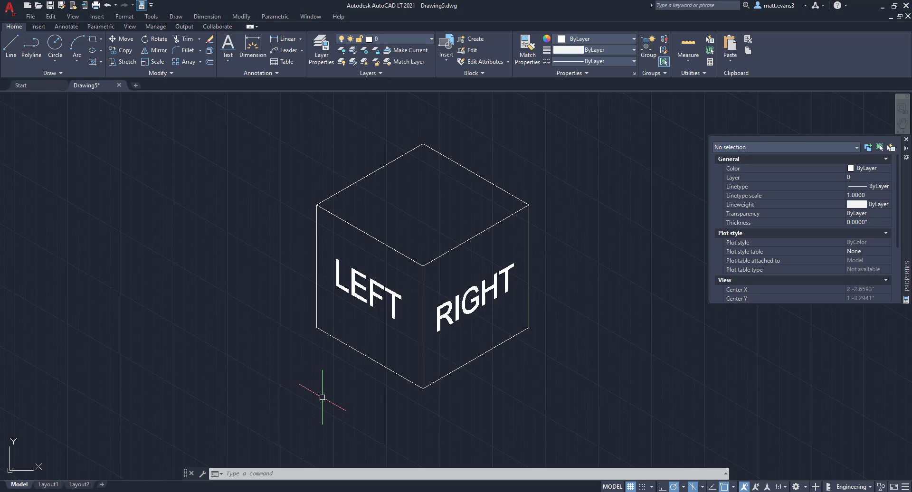
pyautogui.click(906, 139)
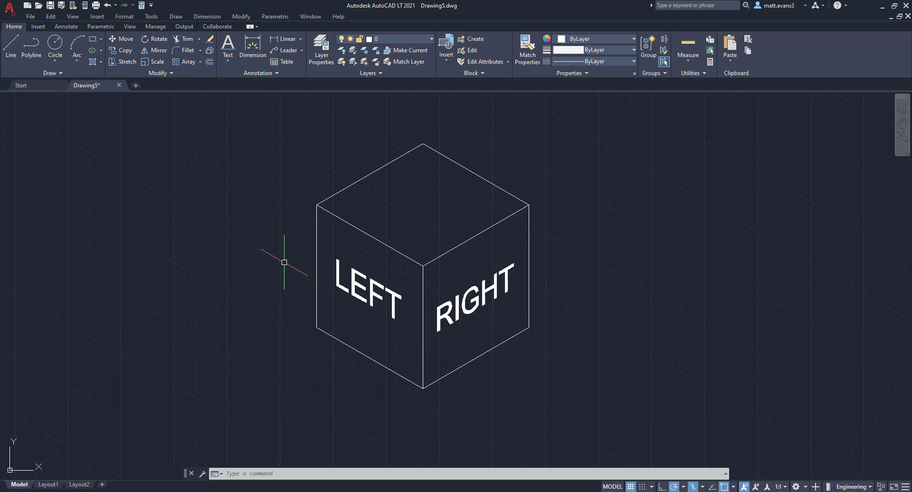
# Step: Place single-line text 'TOP' on the cube's top face at default height, rotated -30°
pyautogui.click(228, 62)
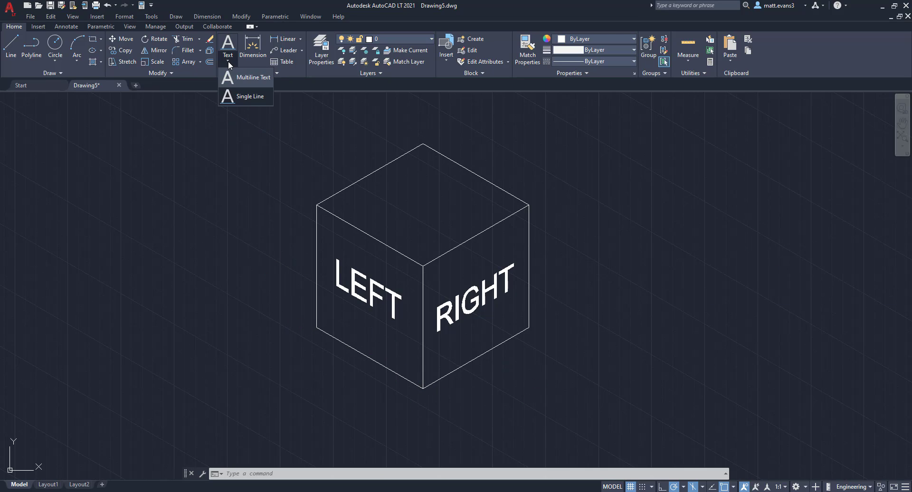
pyautogui.click(242, 97)
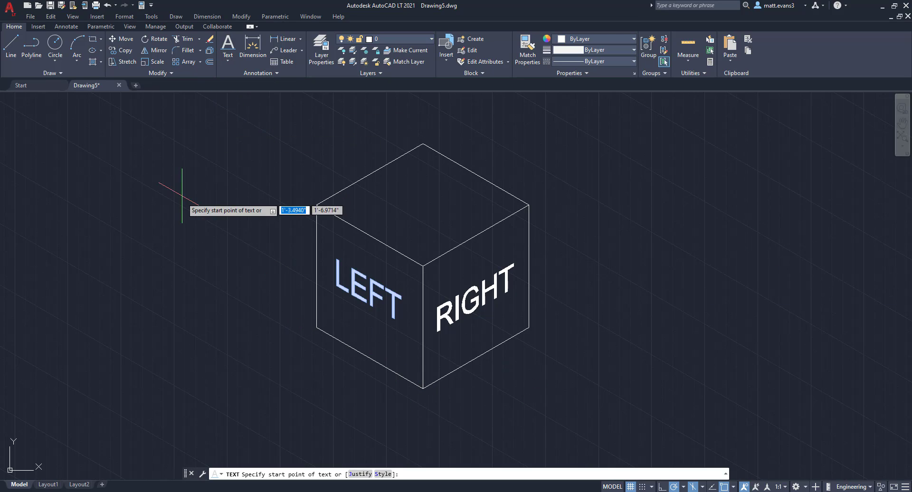
pyautogui.click(388, 198)
pyautogui.press('Return')
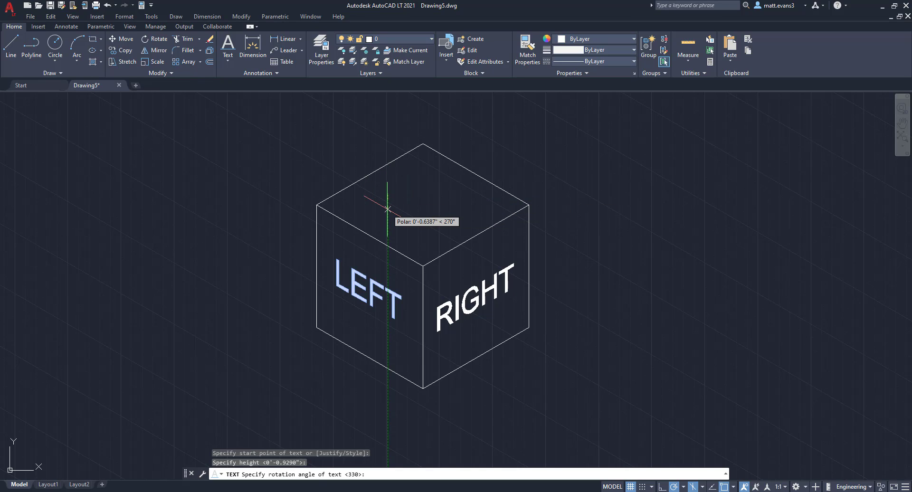
pyautogui.write('-30')
pyautogui.press('Return')
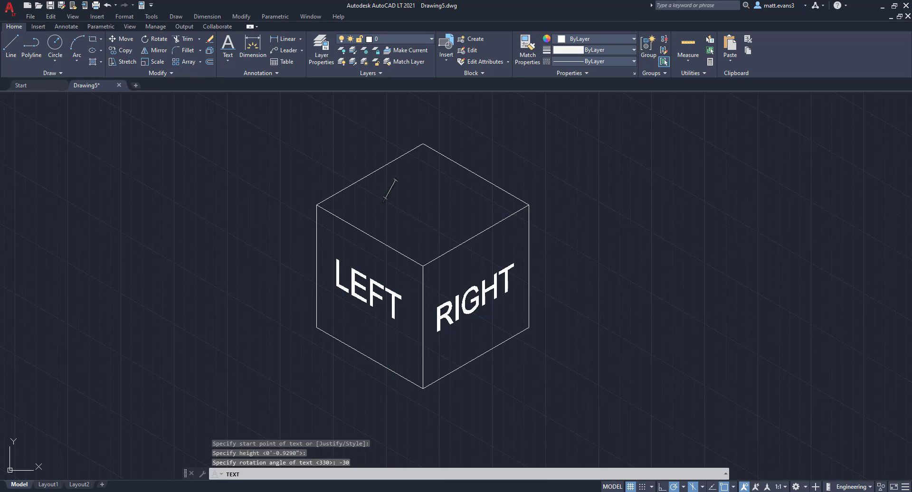
pyautogui.write('TOP')
pyautogui.press('Return')
pyautogui.press('Return')
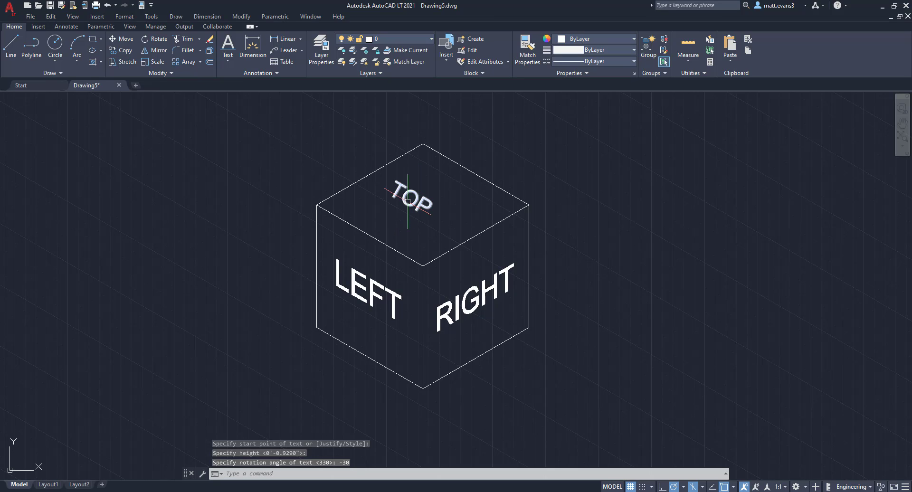
# Step: Give the TOP label a 30° obliquing angle in Properties
pyautogui.click(409, 201)
pyautogui.rightClick(408, 202)
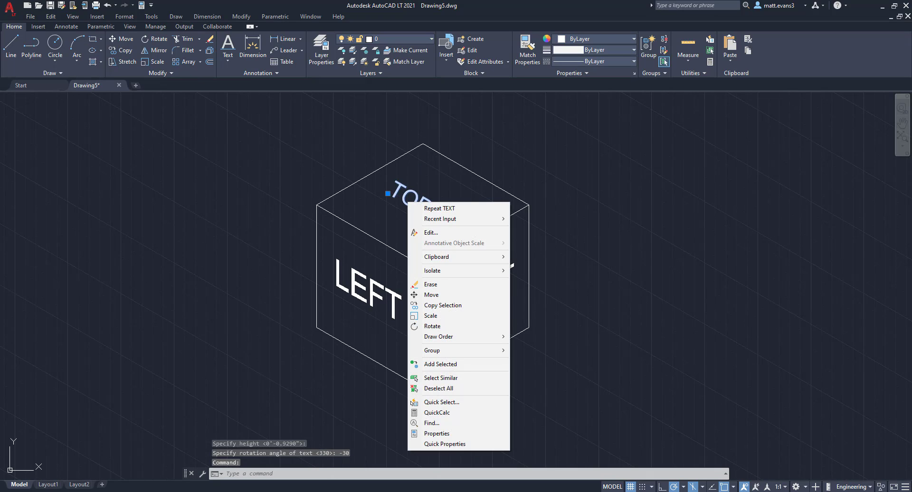
pyautogui.click(461, 433)
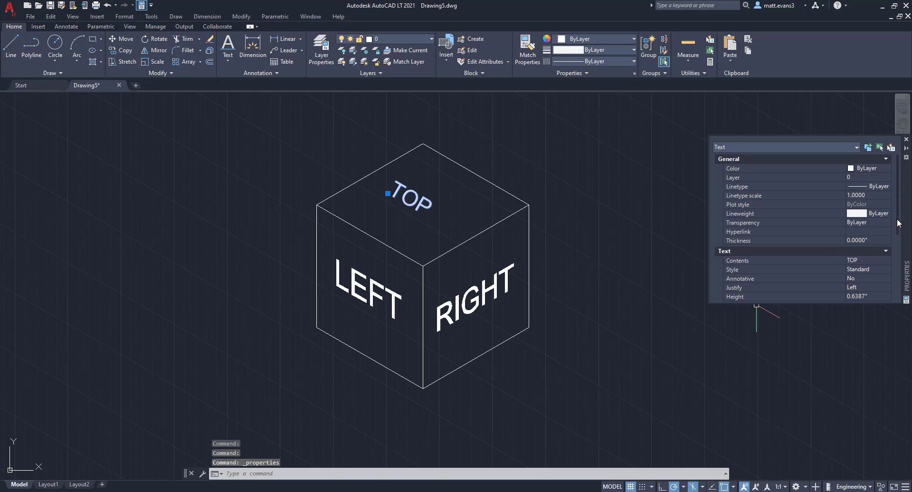
pyautogui.scroll(-3, 881, 234)
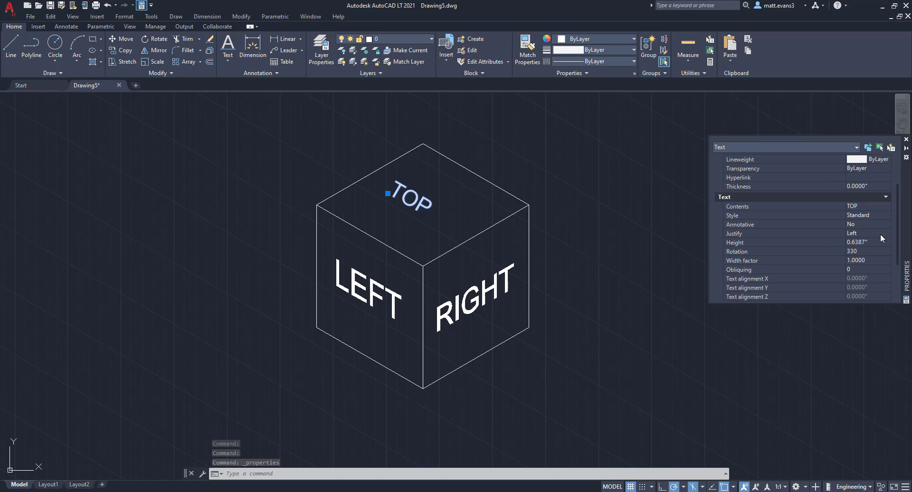
pyautogui.click(855, 270)
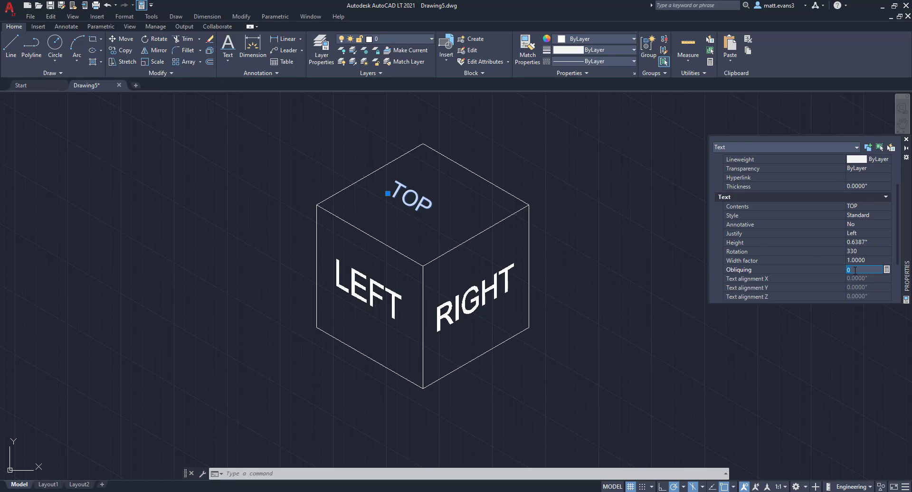
pyautogui.write('30')
pyautogui.press('Return')
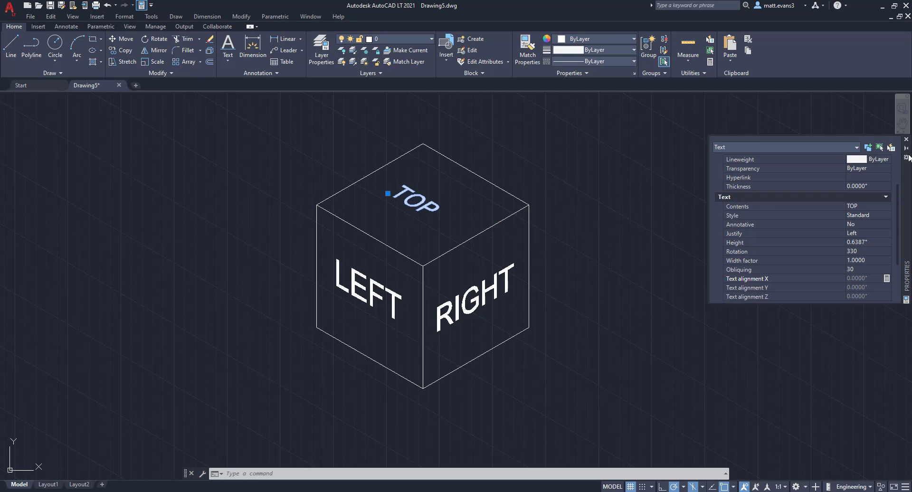
pyautogui.click(906, 139)
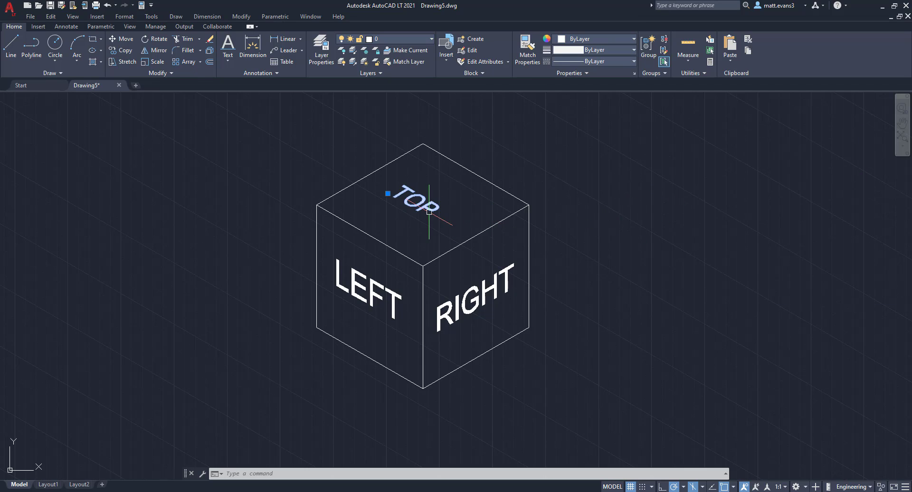
# Step: Move the TOP label slightly lower and right toward the top face's centre
pyautogui.rightClick(413, 194)
pyautogui.click(444, 287)
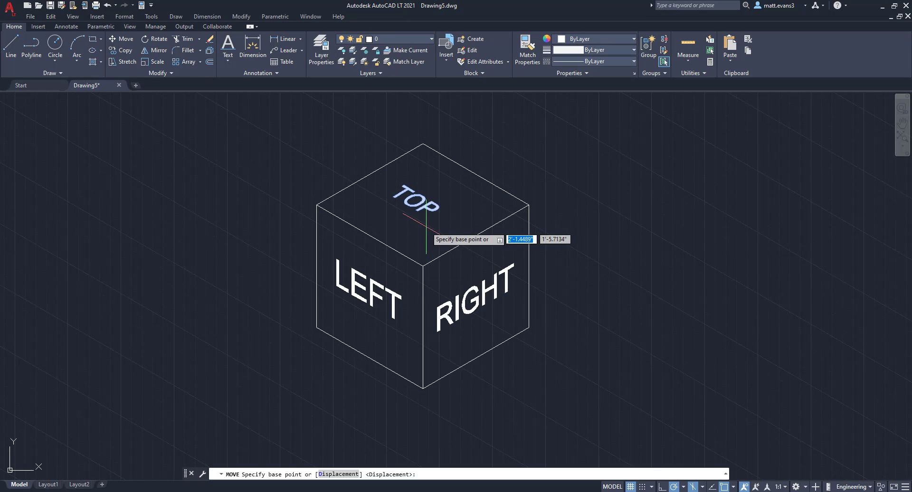
pyautogui.click(415, 227)
pyautogui.click(426, 218)
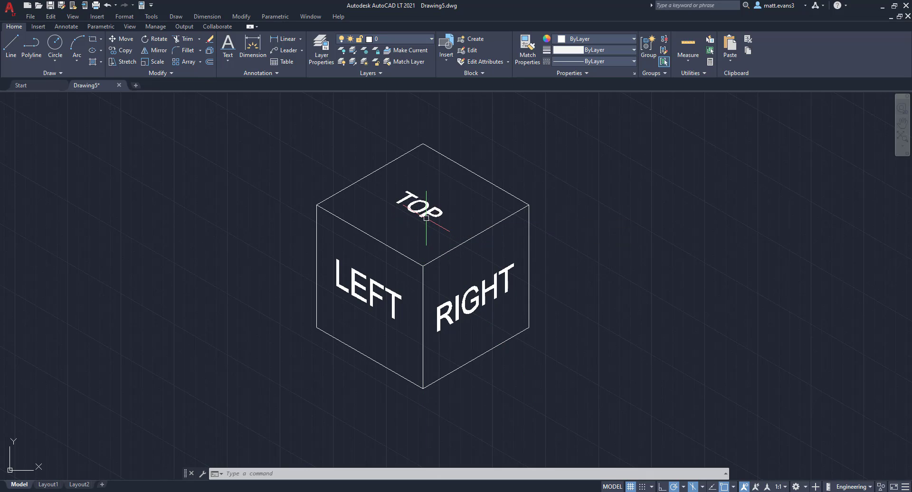